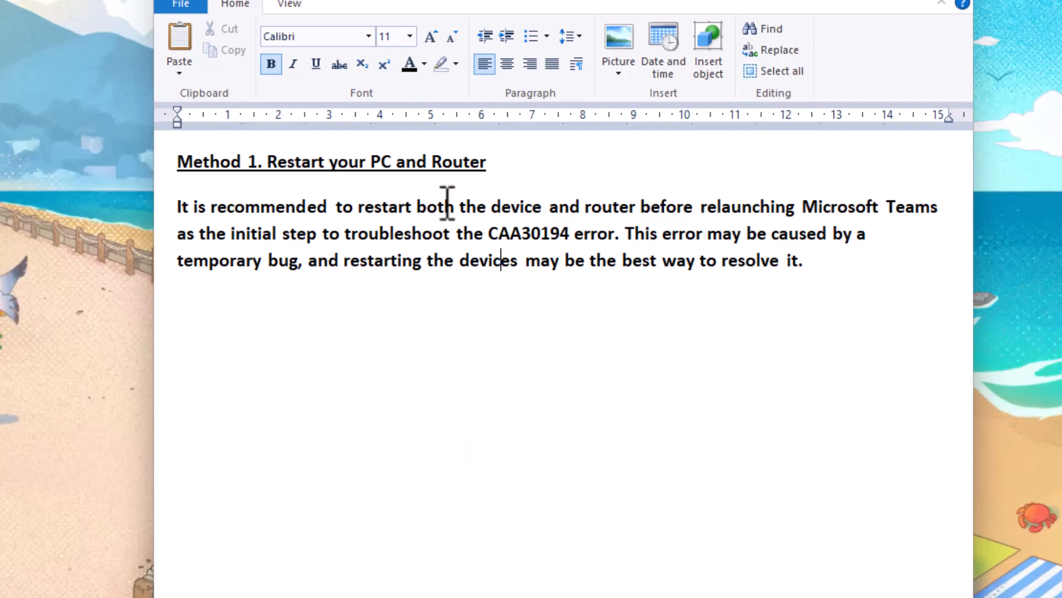
triple_click(507, 166)
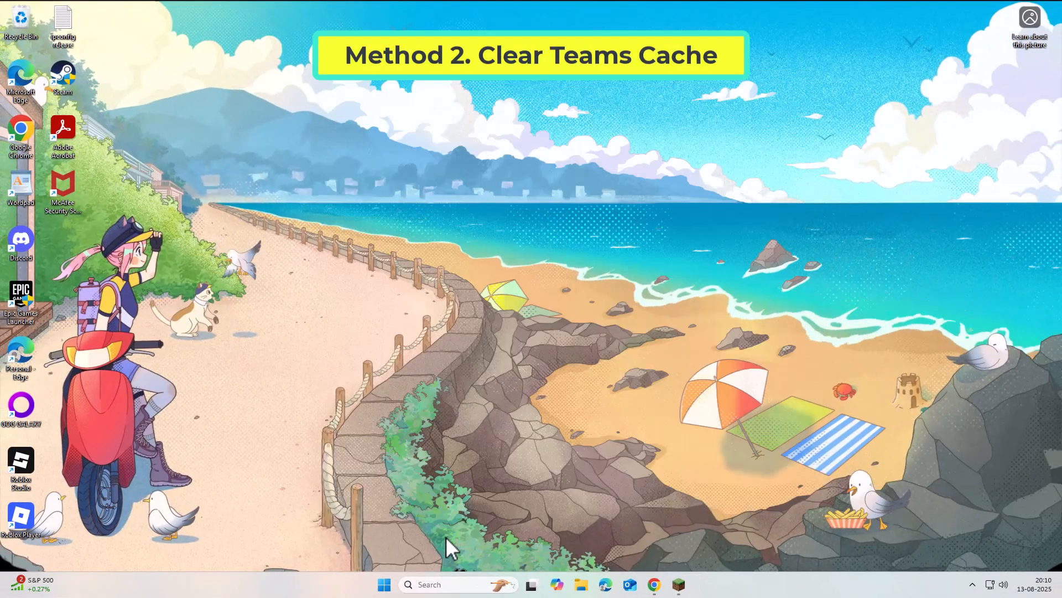
- Open the folder %userprofile%\appdata\local\Packages\MSTeams_8wekyb3d8bbwe through the Run dialog
click(440, 586)
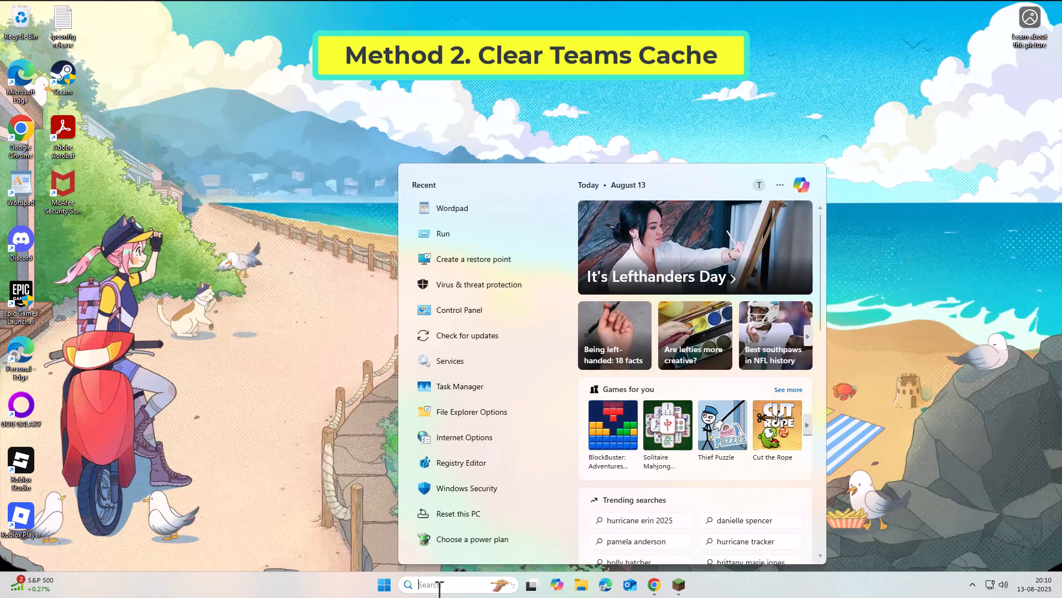
text(run)
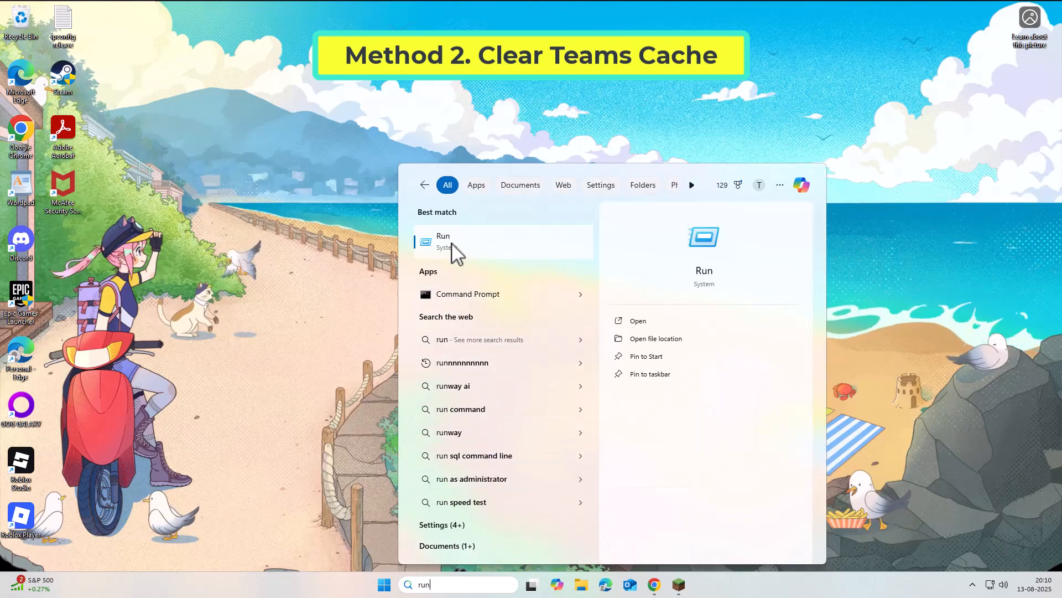
click(466, 252)
drag(131, 450, 493, 206)
right_click(414, 259)
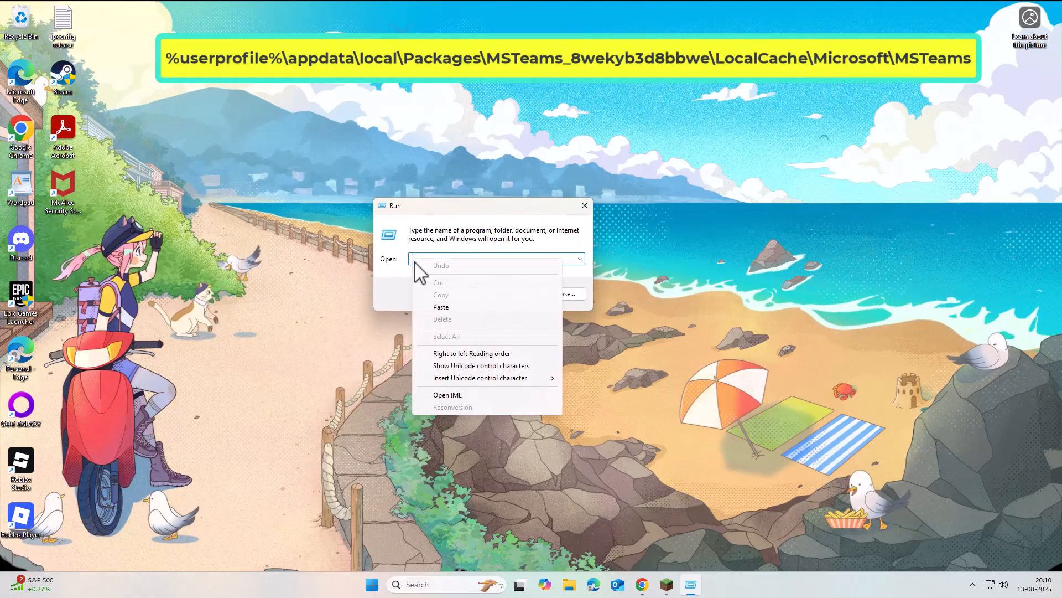
click(441, 306)
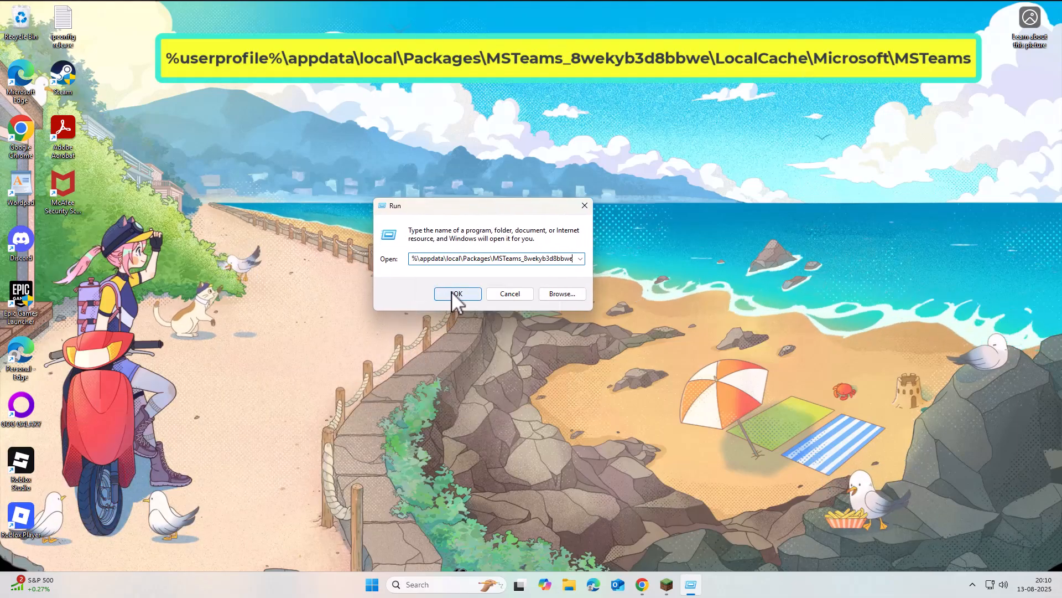
click(449, 291)
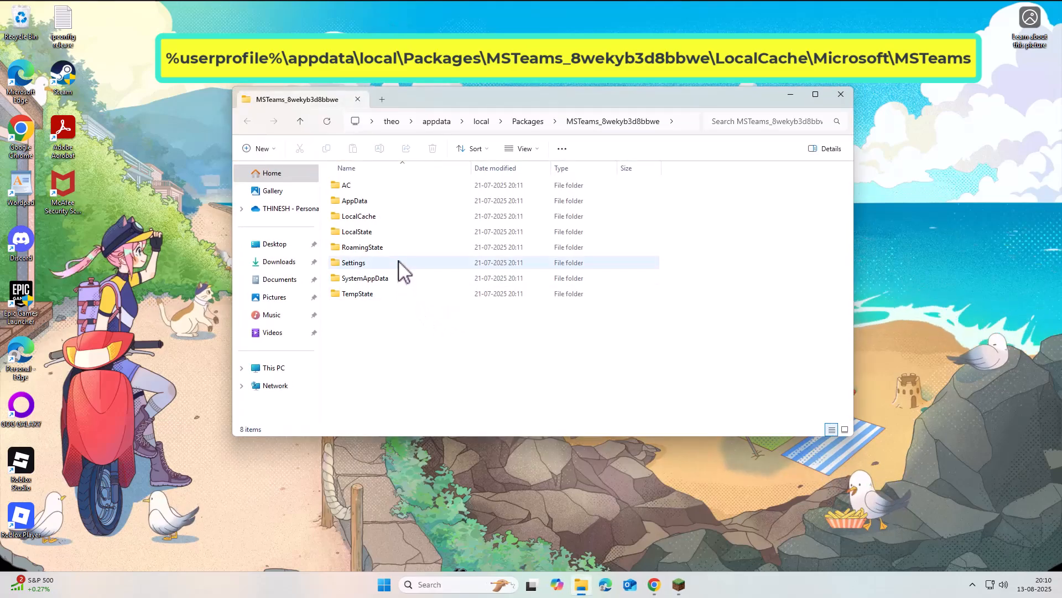
- Open the LocalCache folder, try to select its contents for clearing, and close the folder window
click(369, 216)
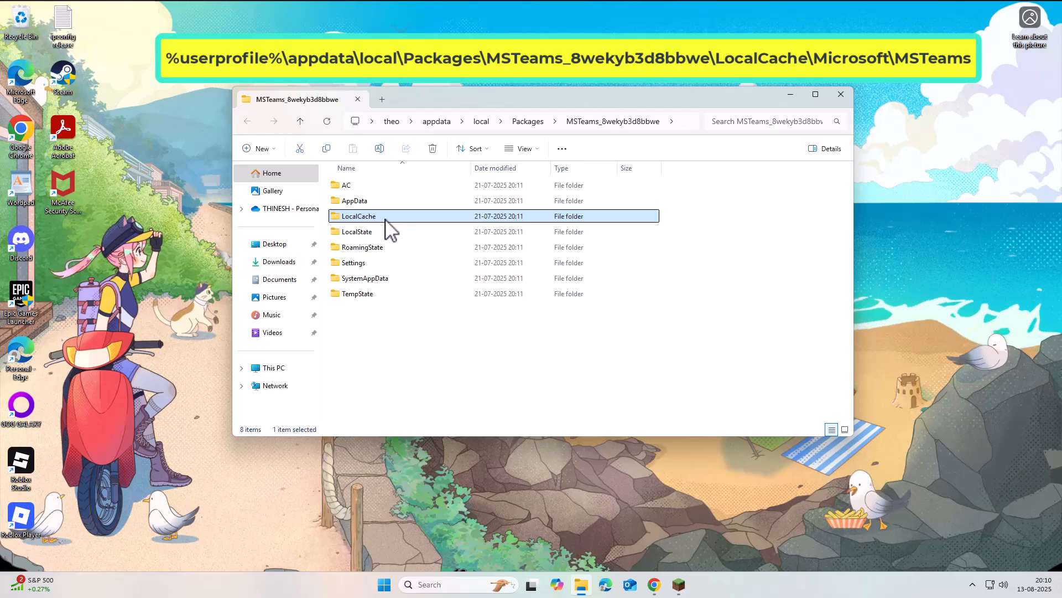
double_click(384, 219)
drag(370, 206, 598, 367)
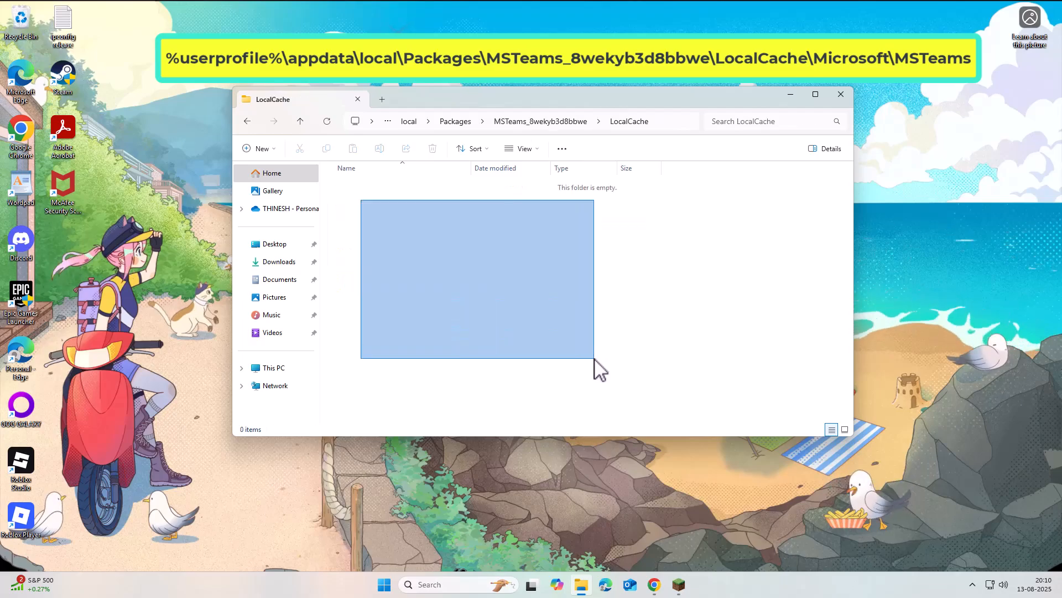
drag(380, 202, 602, 311)
right_click(602, 311)
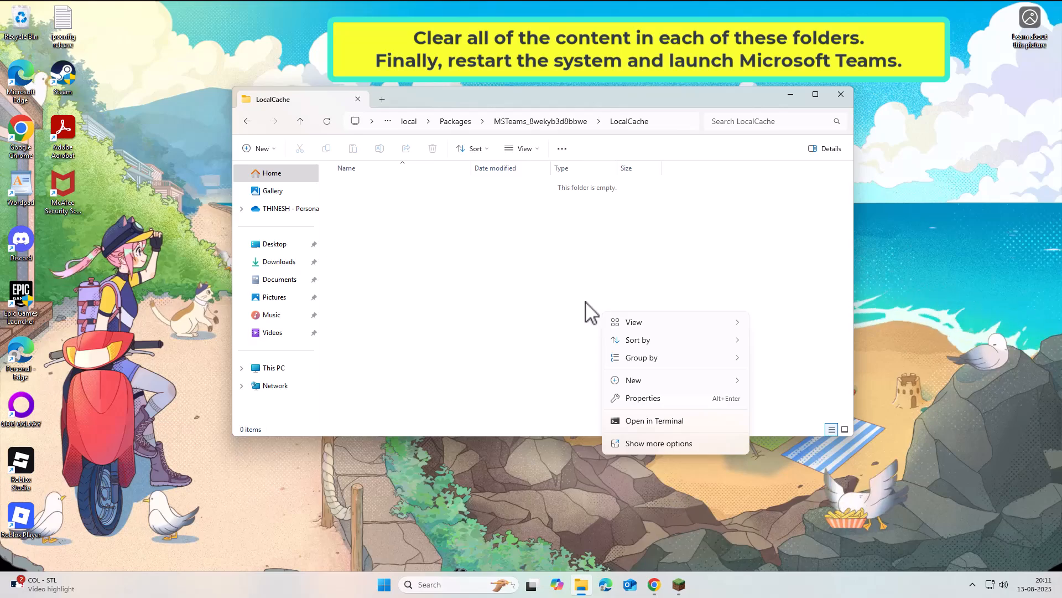
double_click(248, 87)
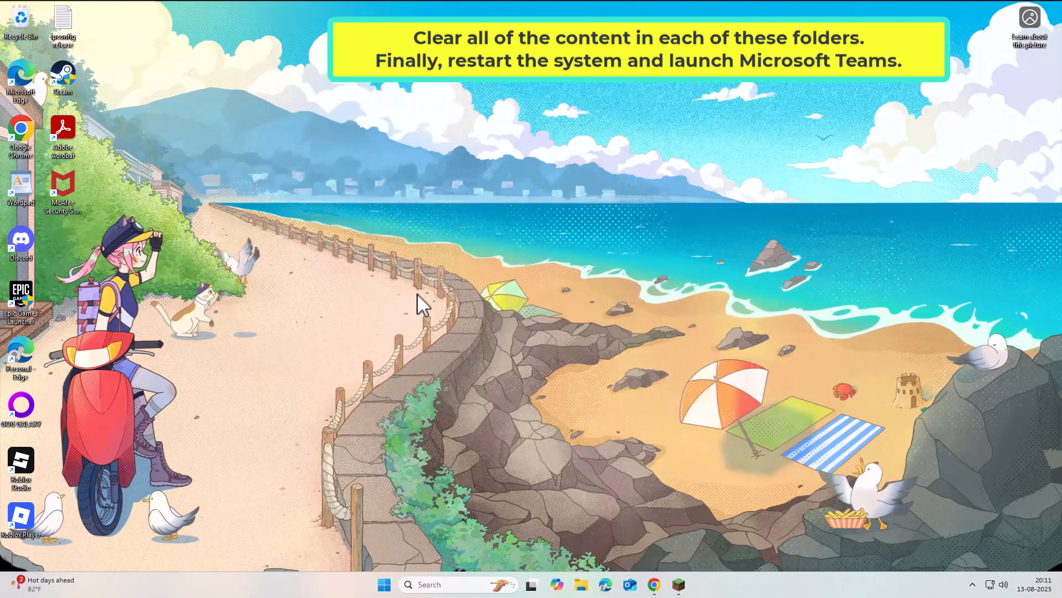
- Find and open Internet Options, and bring up its advanced settings
click(442, 583)
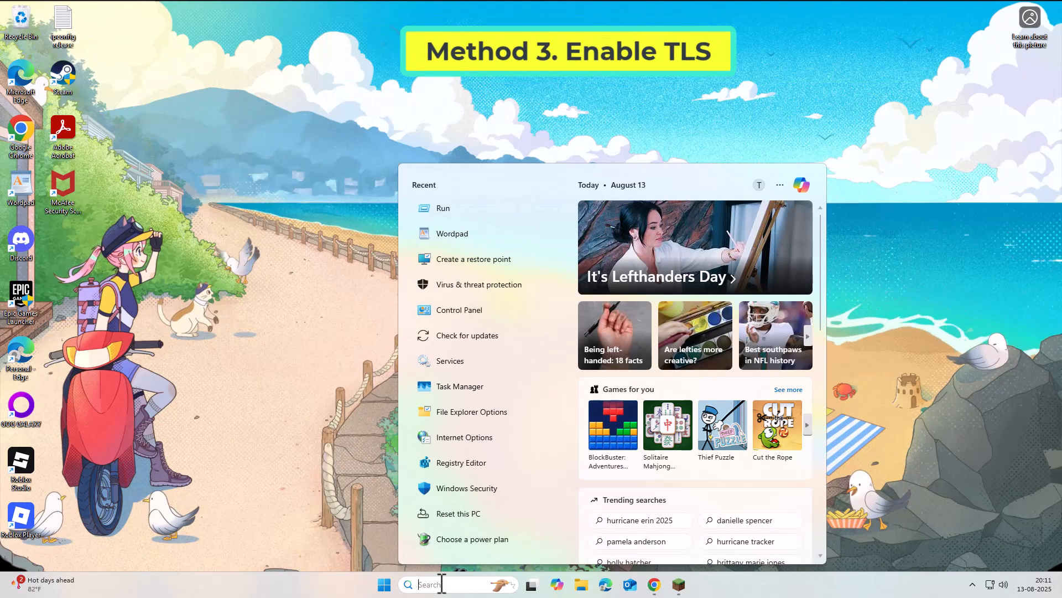
text(internet)
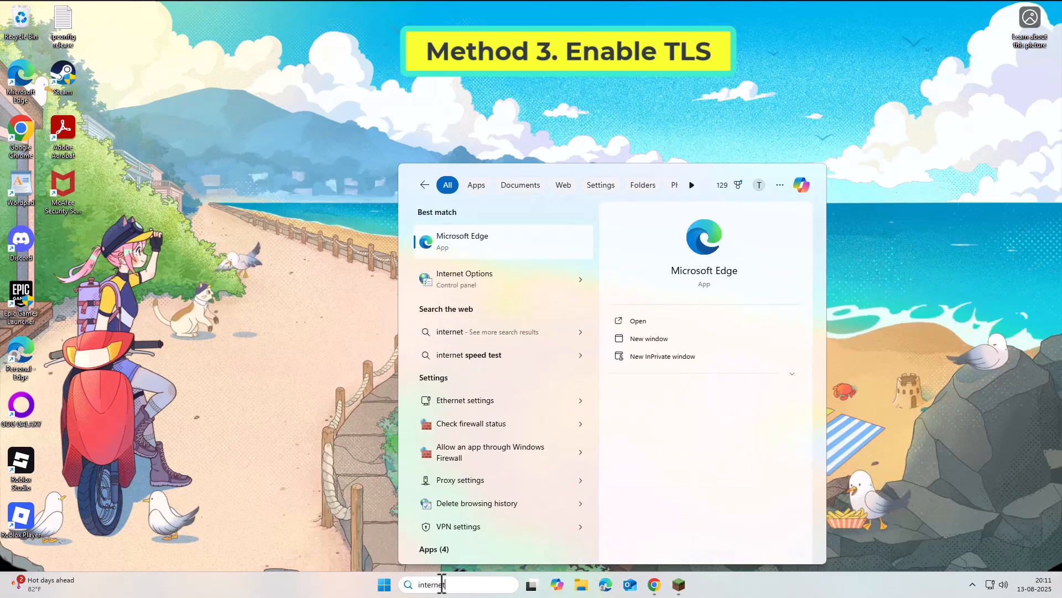
text( optionstion)
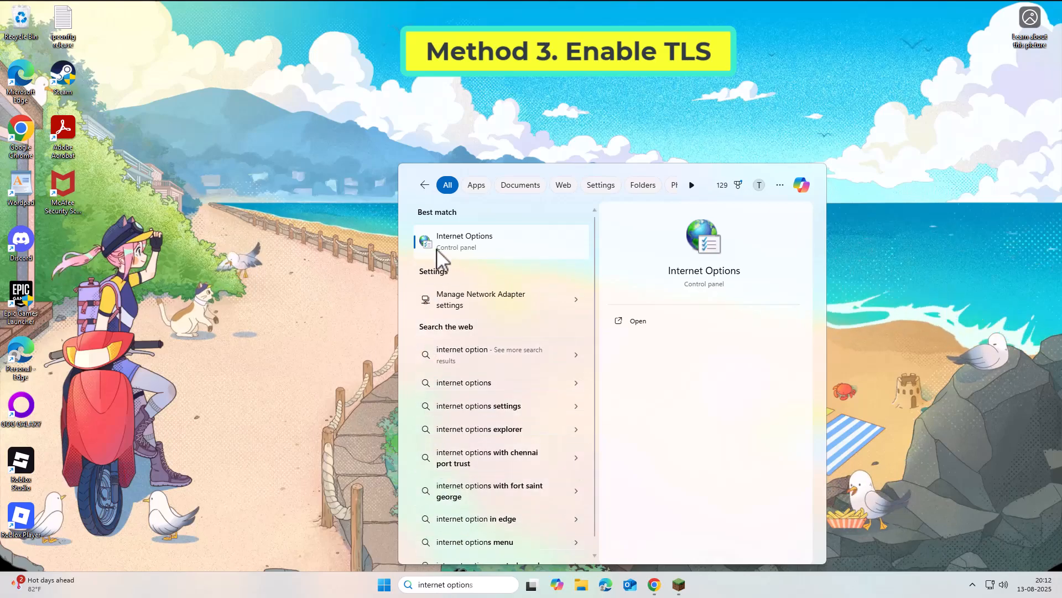
click(487, 234)
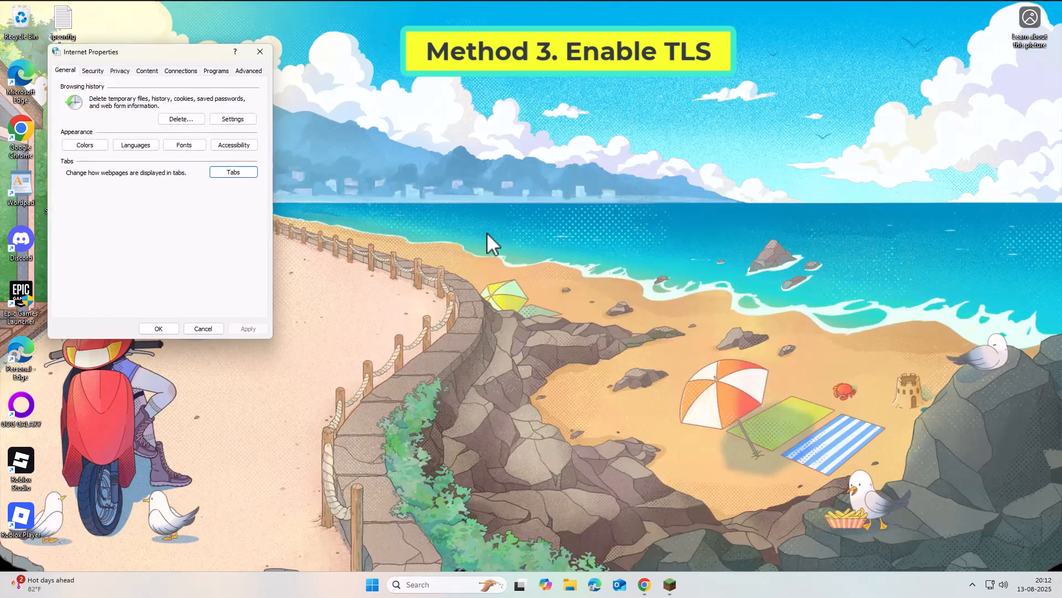
drag(146, 44, 451, 147)
click(382, 169)
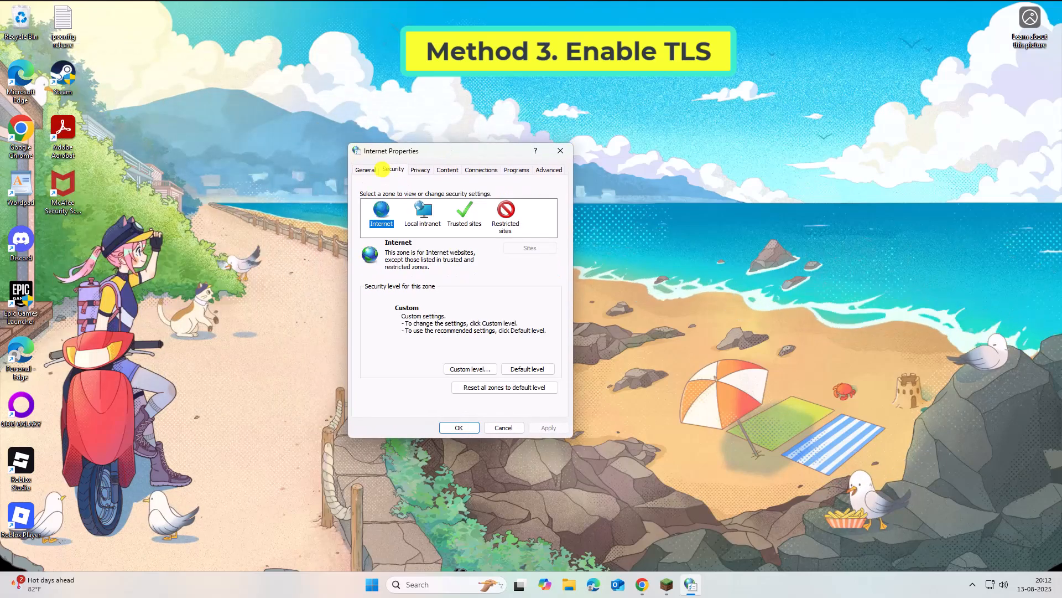
click(548, 170)
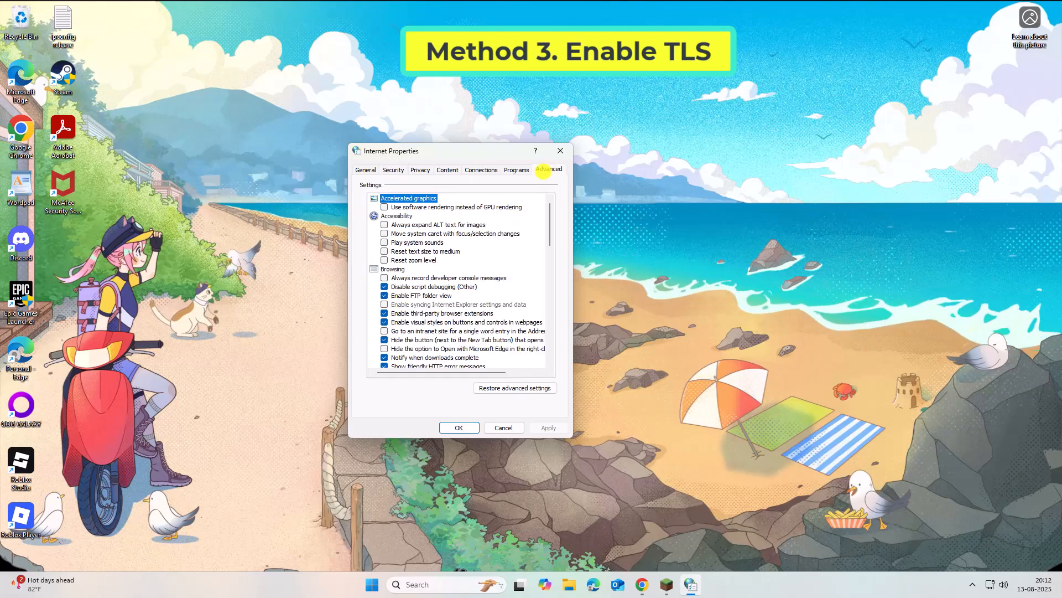
- Enable Use TLS 1.1, Use TLS 1.2 and Use TLS 1.3 in the advanced security settings and save them
scroll(431, 255, down, 9)
scroll(432, 255, down, 12)
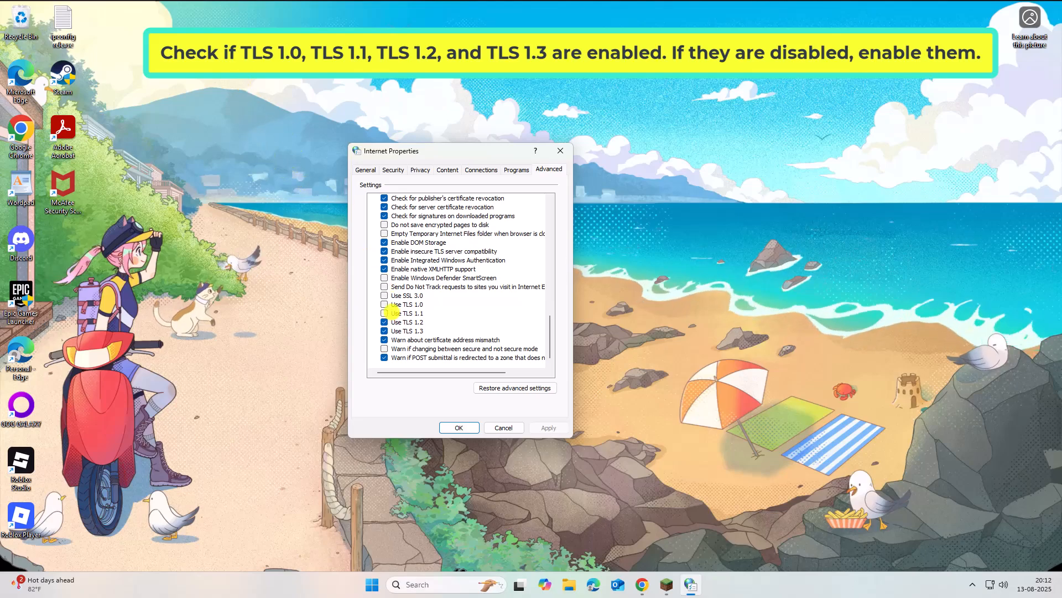
click(384, 313)
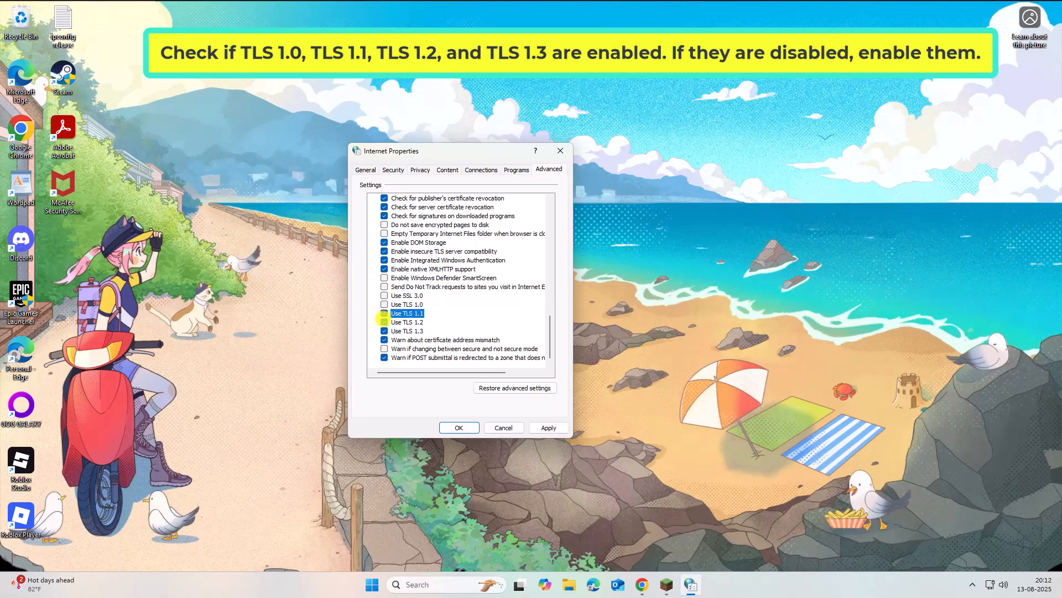
click(384, 330)
click(384, 340)
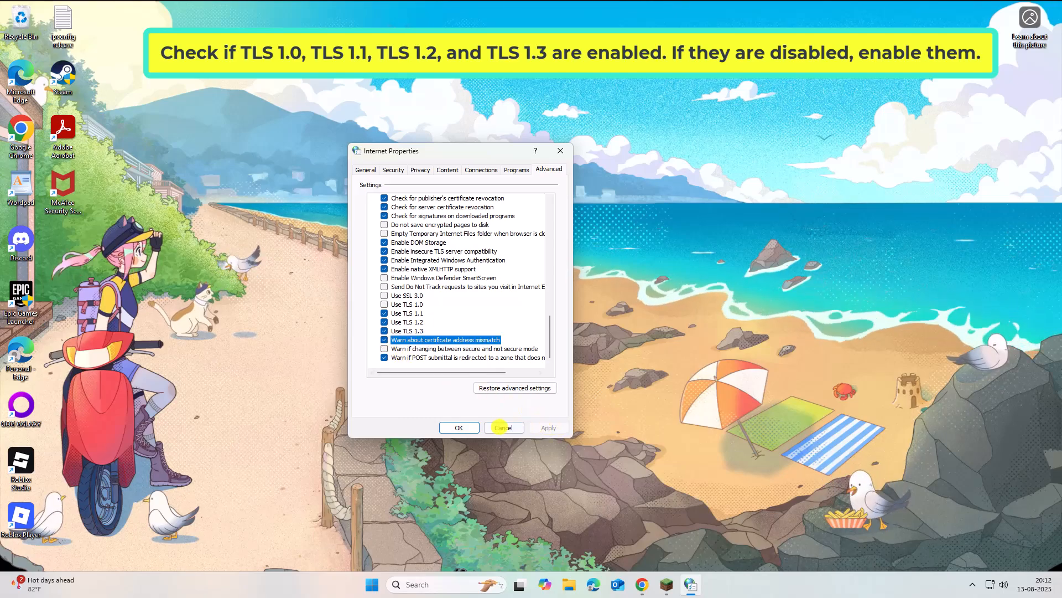
click(459, 428)
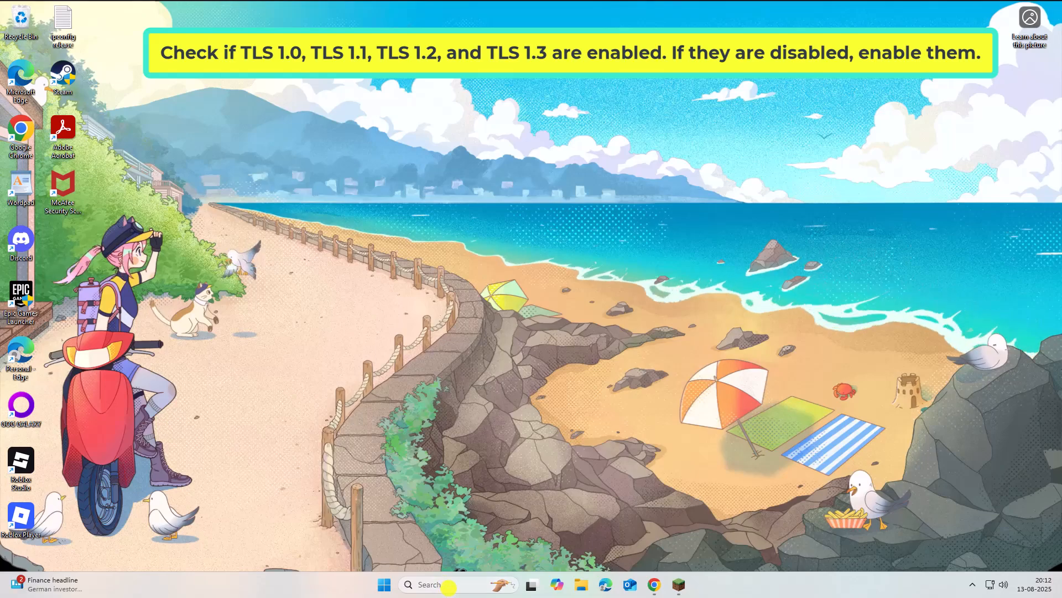
- Search the system for "proxy" and open the Proxy settings page
click(449, 586)
text(vpm)
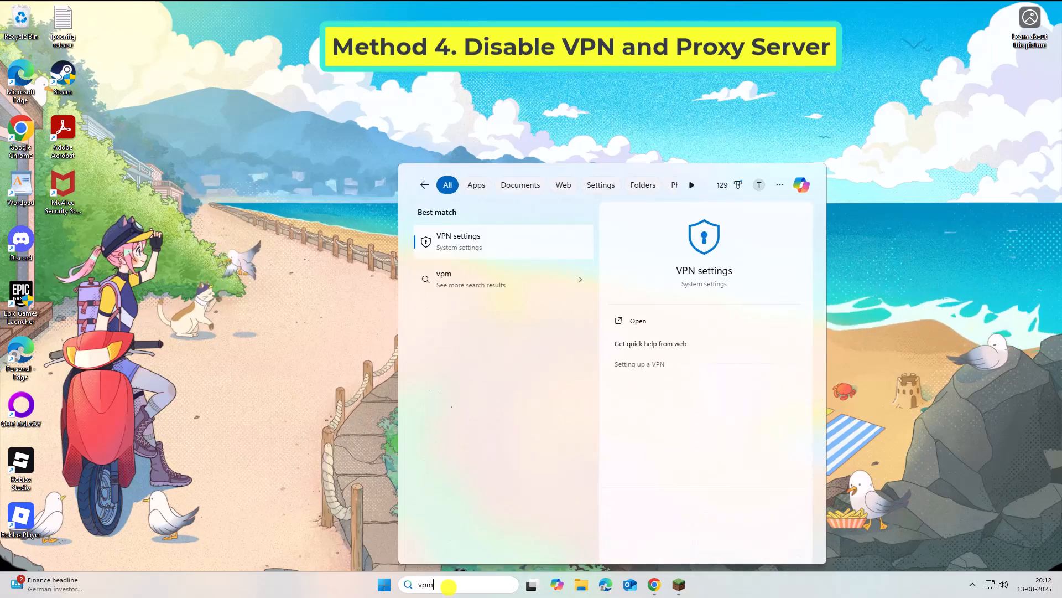
text( pro)
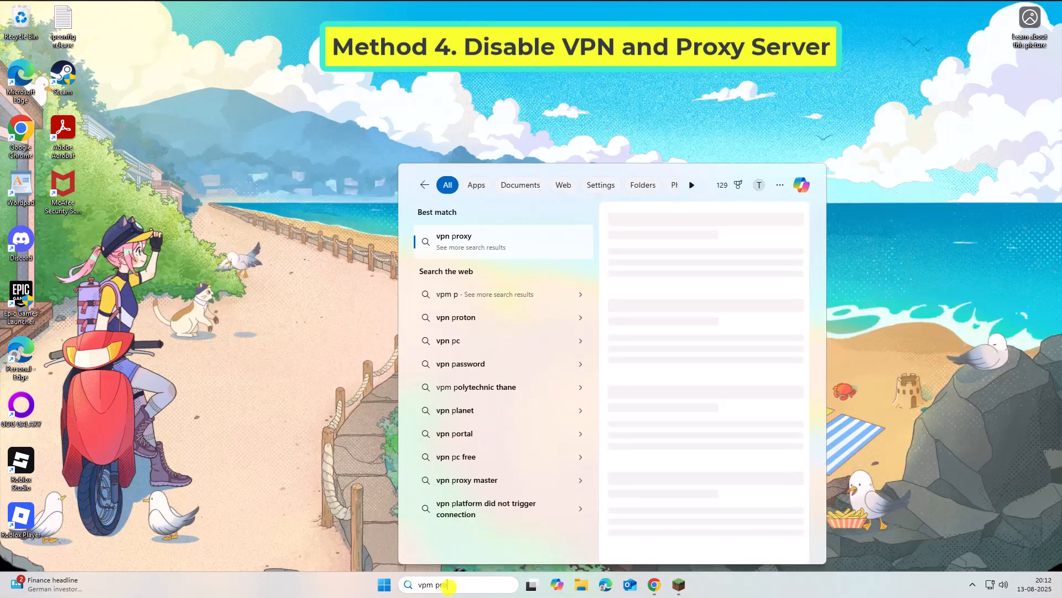
key(BackSpace)
key(BackSpace)
key(BackSpace)
key(BackSpace)
key(BackSpace)
key(BackSpace)
key(BackSpace)
text(proxy)
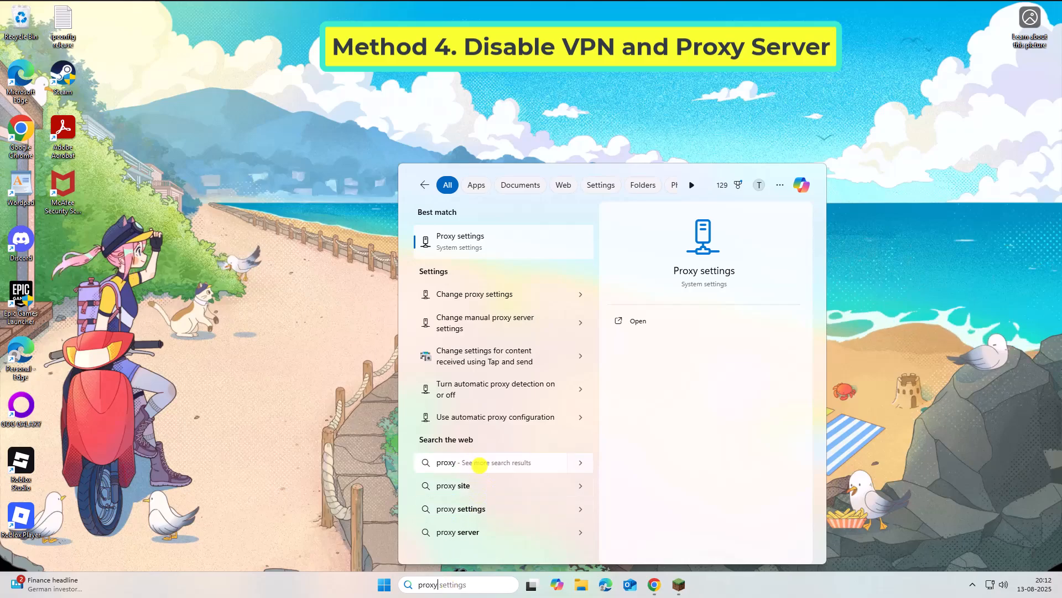
click(460, 233)
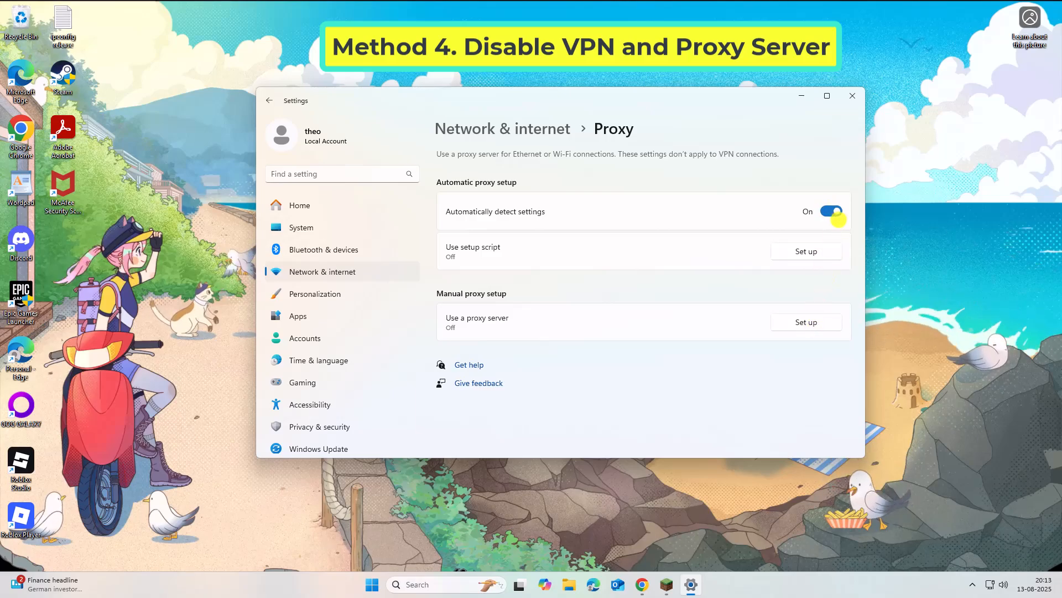
- Turn off automatic detection of proxy settings, set the manual proxy server to off, and save
click(809, 322)
click(447, 198)
click(440, 198)
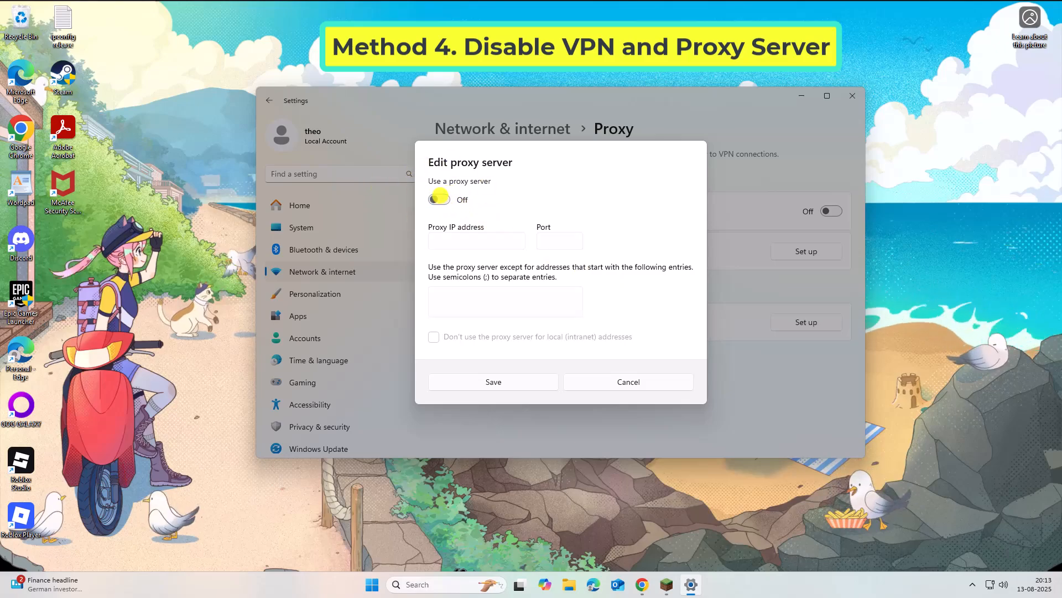
click(494, 382)
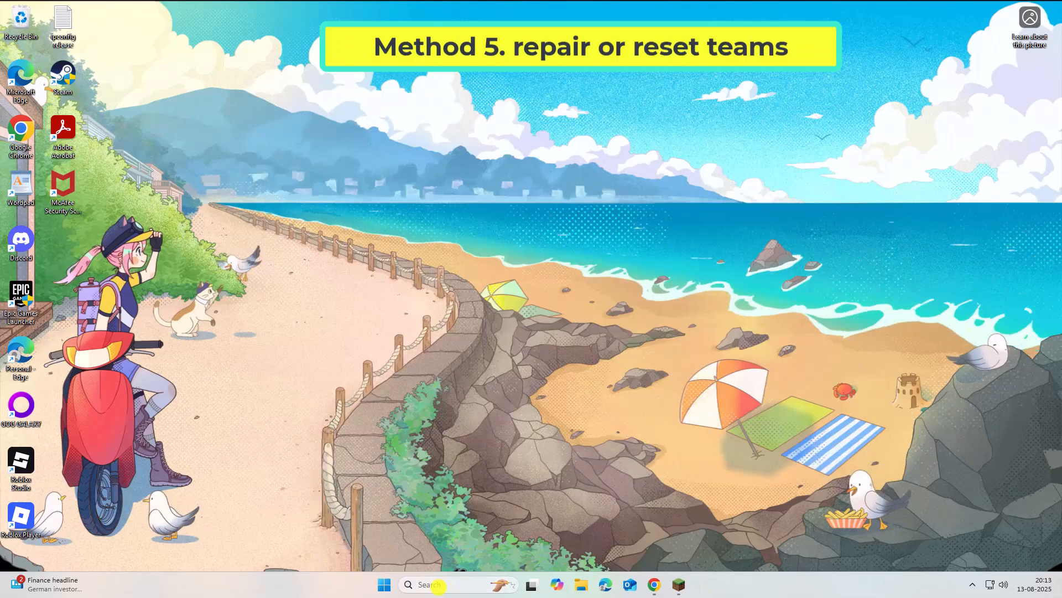
- Search the system for "teams" and open the app settings of Microsoft Teams
click(438, 587)
text(tea)
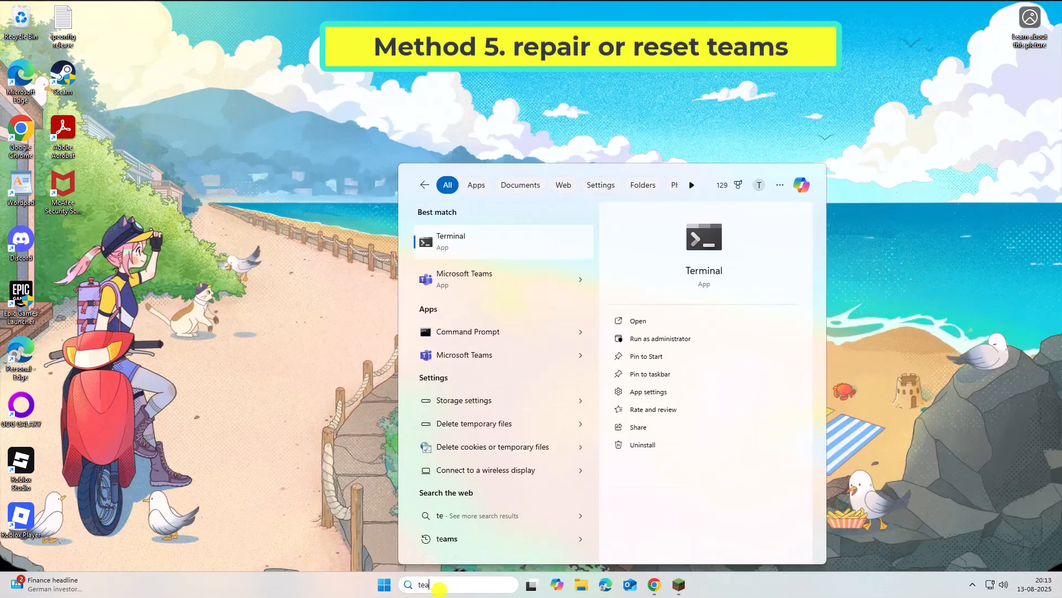
text(,s)
key(BackSpace)
key(BackSpace)
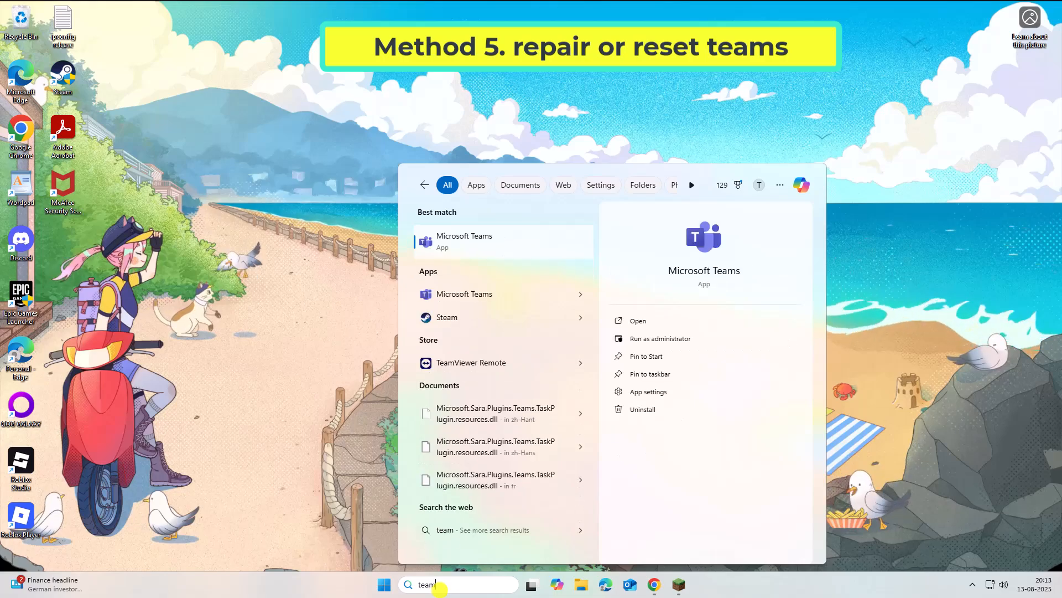
text(ms)
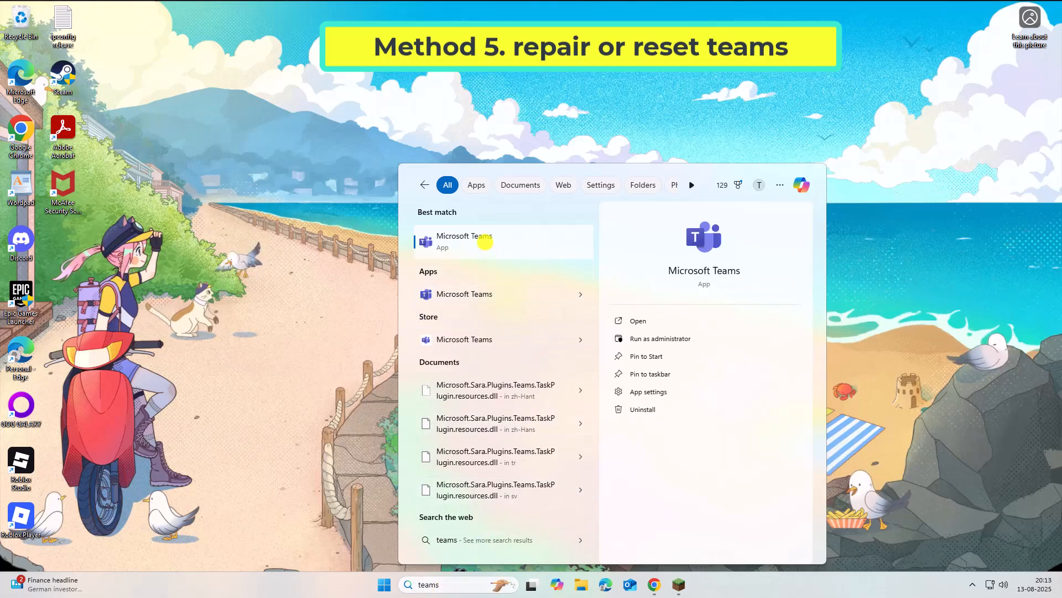
right_click(484, 241)
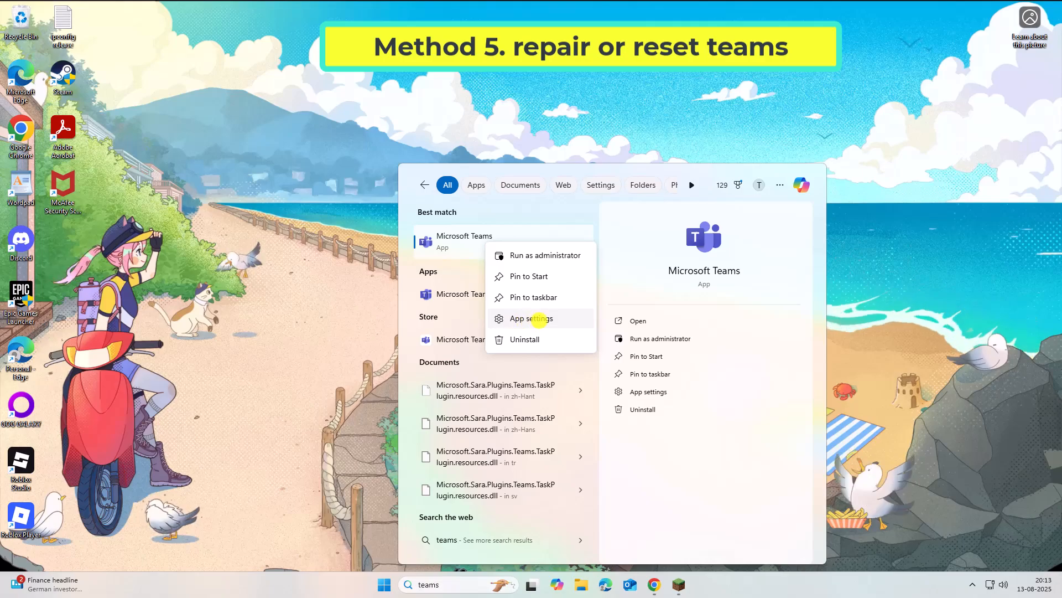
click(533, 318)
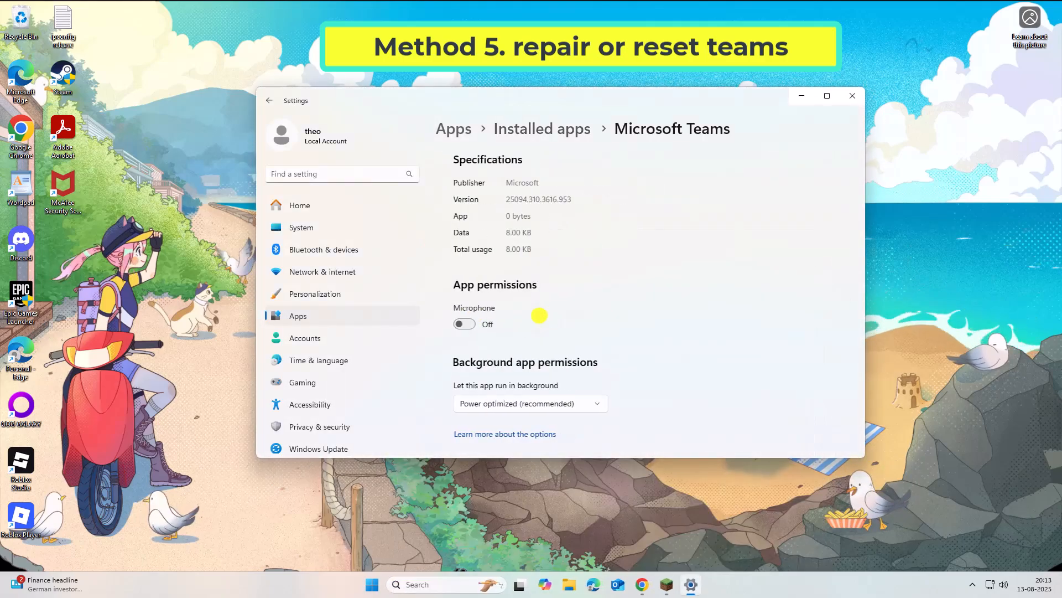
- Repair and reset Microsoft Teams, confirming the deletion of its app data, and close the settings window
scroll(600, 299, down, 2)
scroll(600, 299, down, 9)
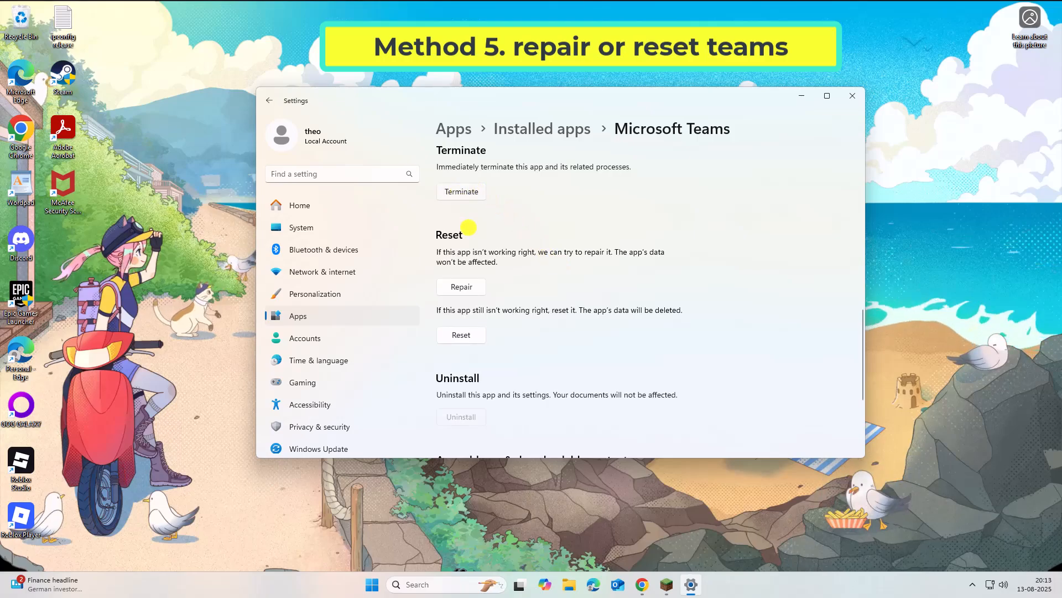
click(469, 287)
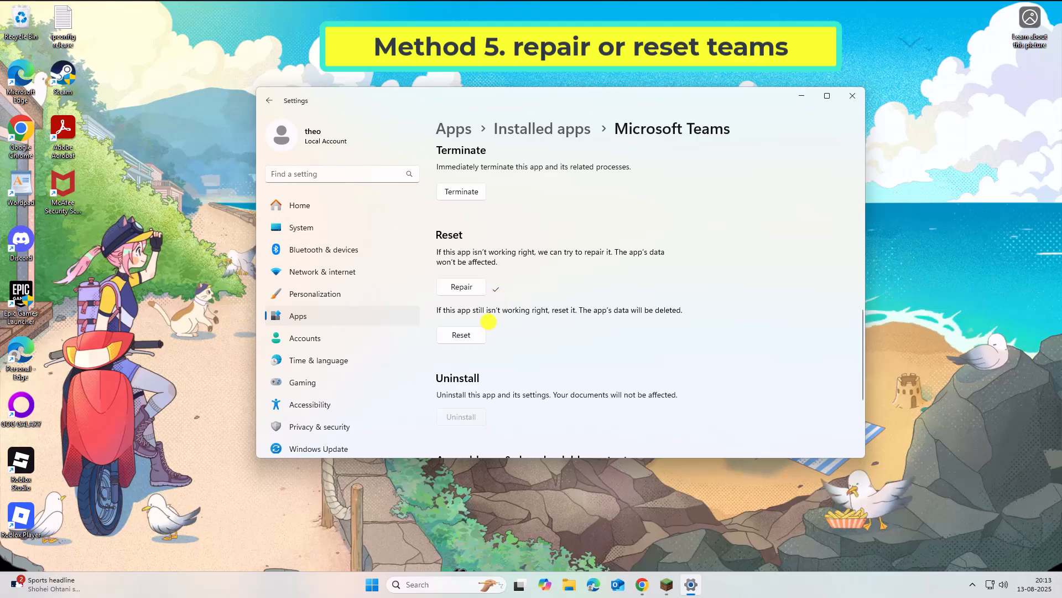
click(468, 334)
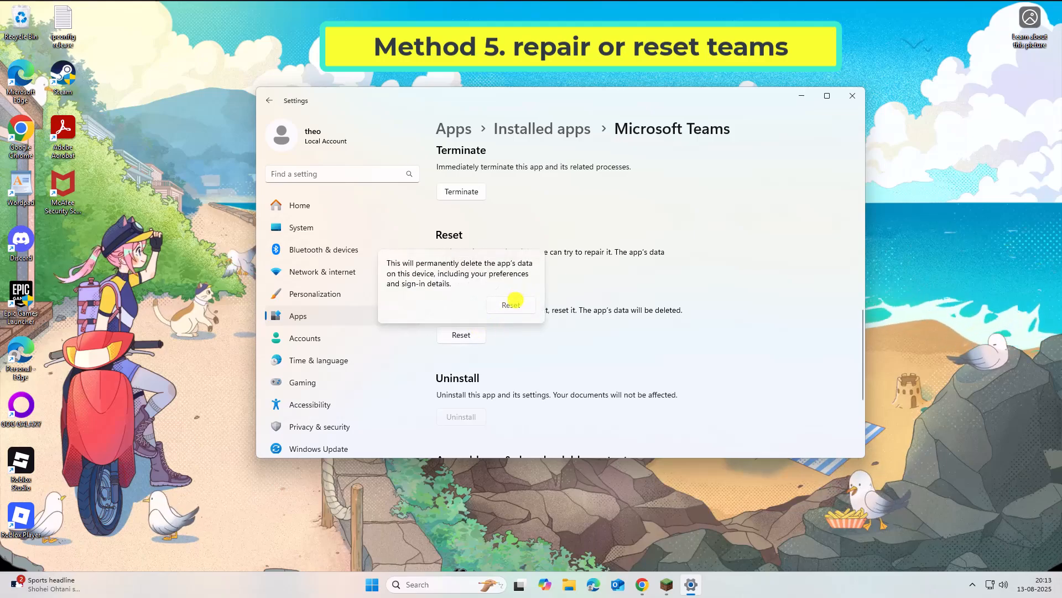
click(511, 304)
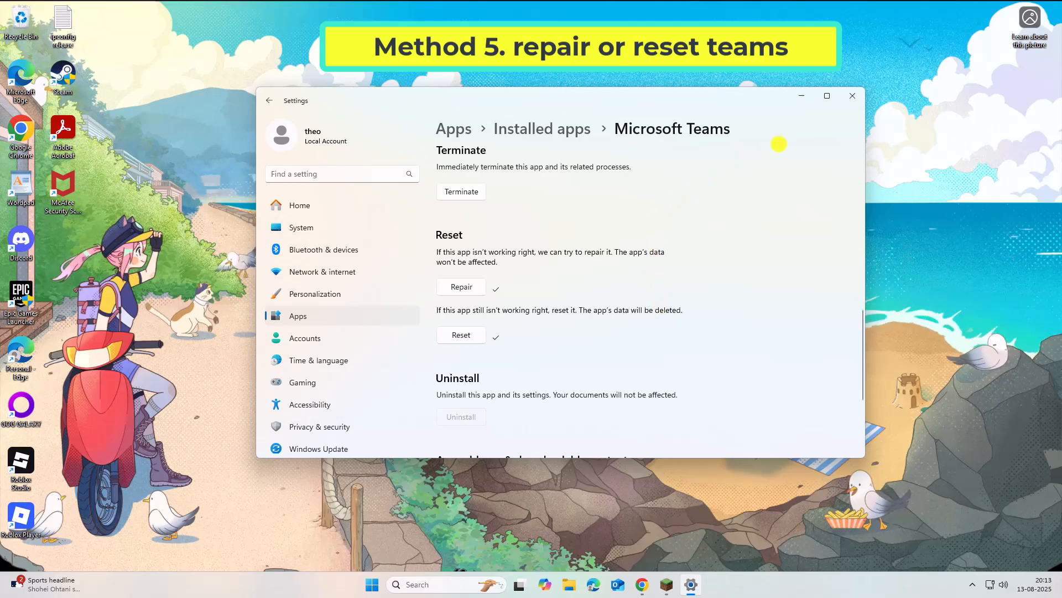
click(853, 96)
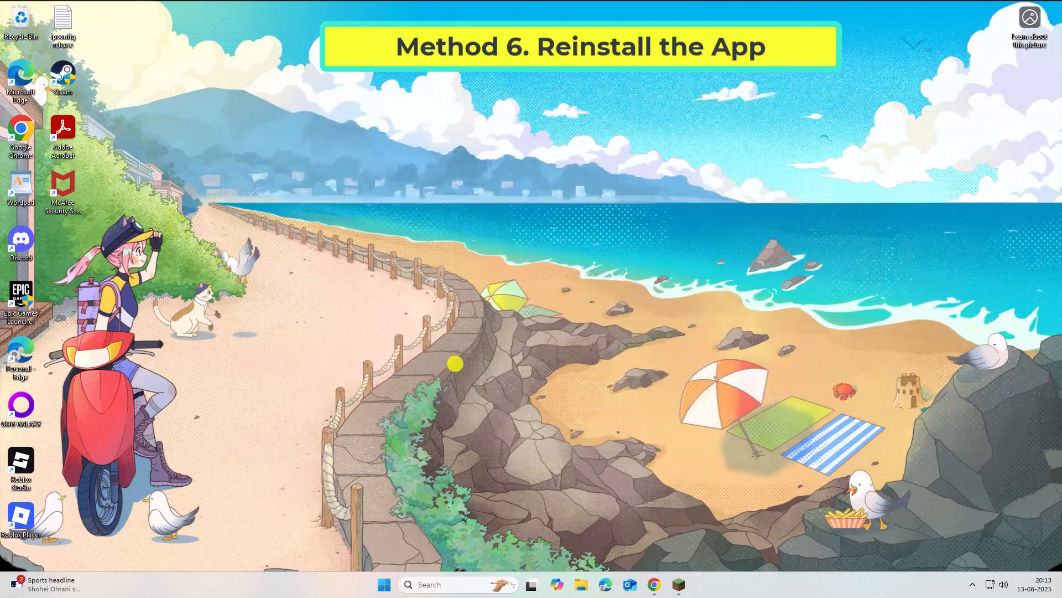
- Search the system for "teams" and bring up the available actions for the Microsoft Teams app
click(438, 582)
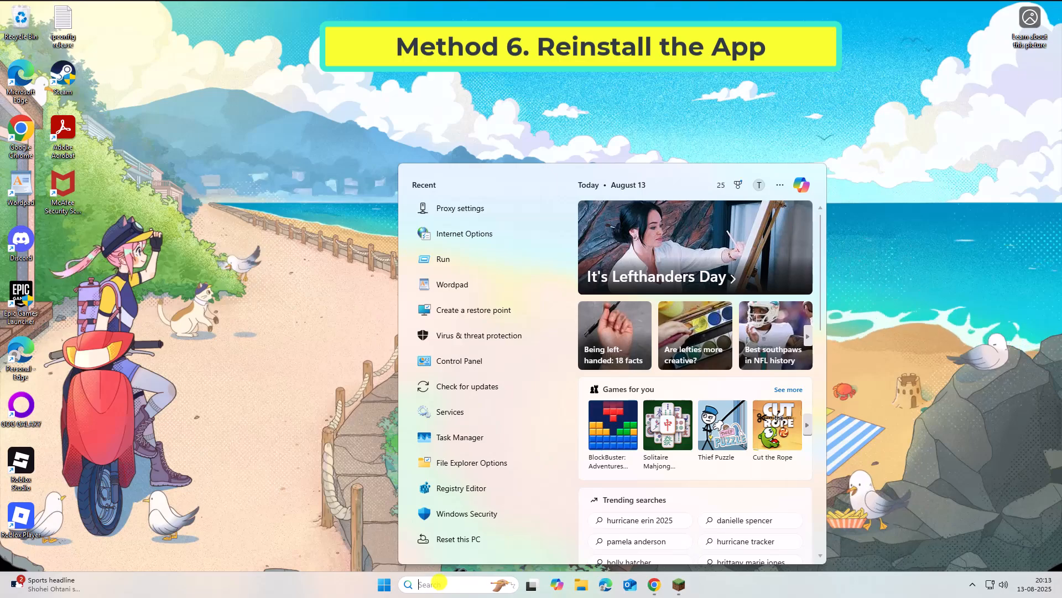
text(teams)
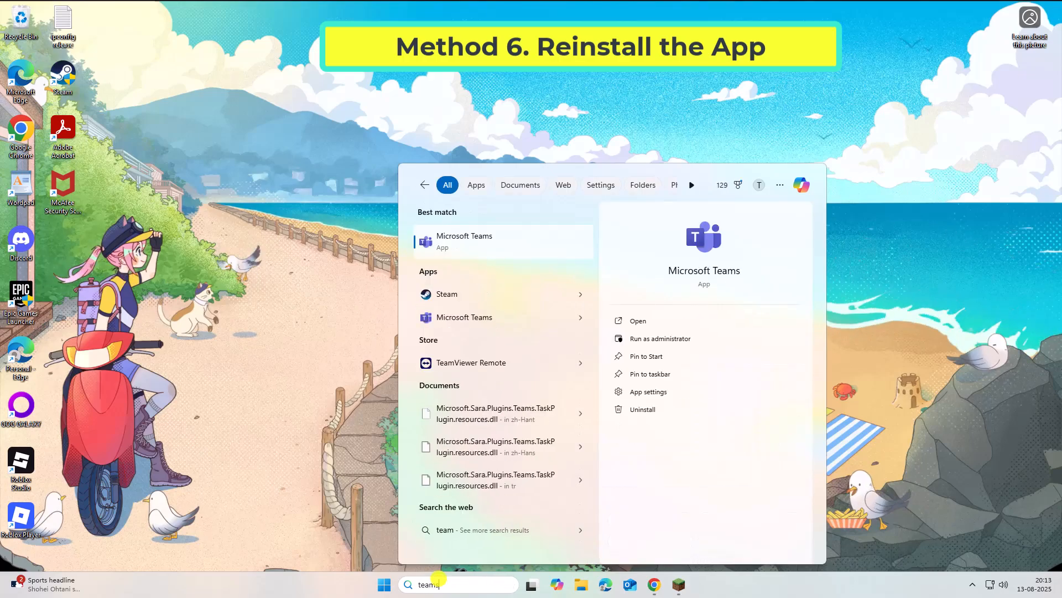
right_click(462, 248)
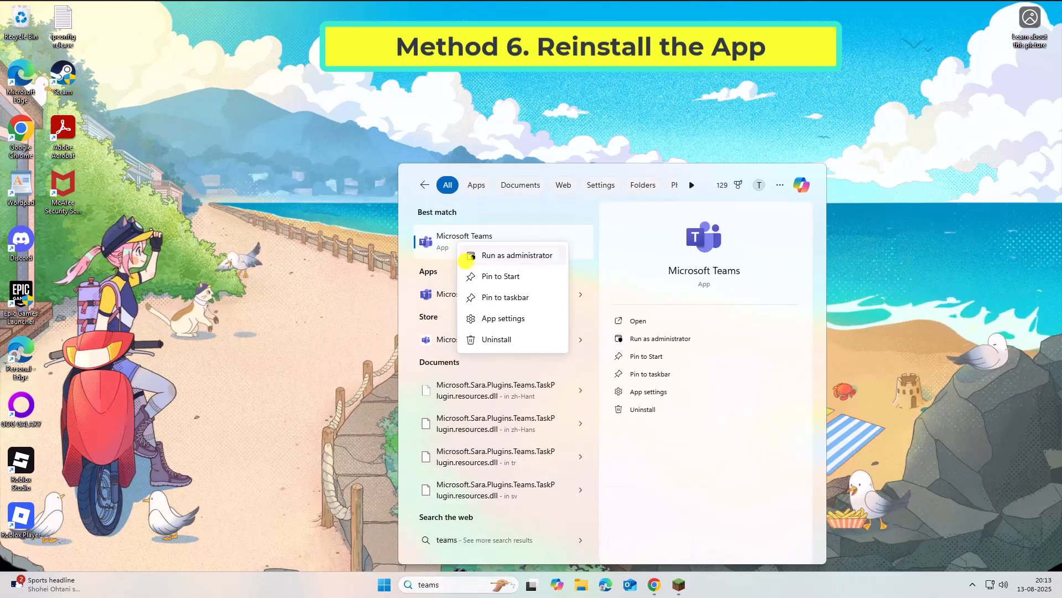